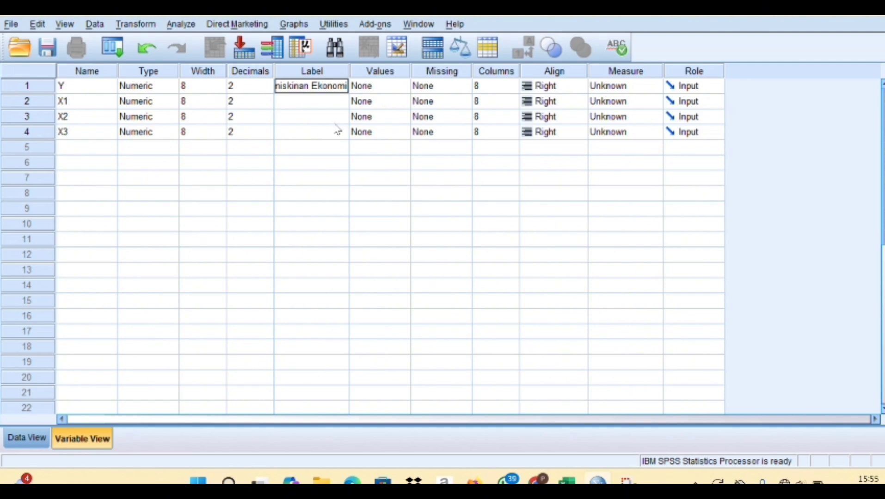
Widen the Label column and extend variable Y's label to "Kemiskinan Ekonomi Sulawesi Tengah"
mouse_move(567, 482)
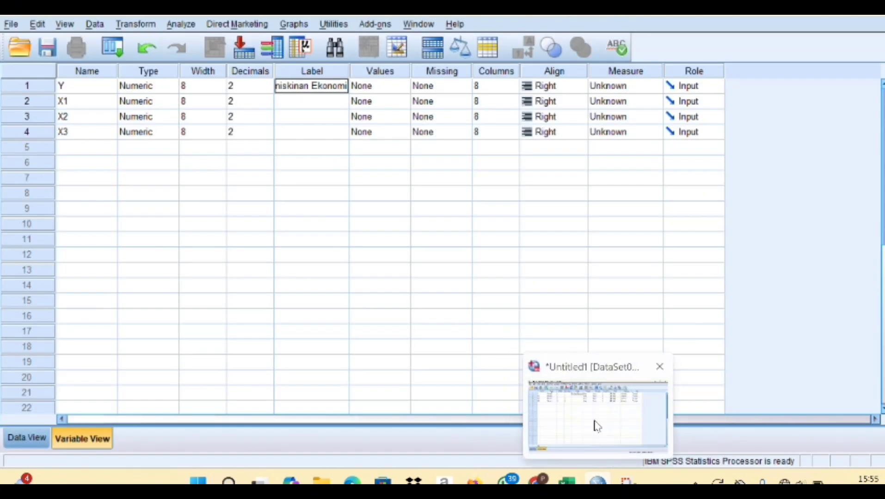
left_click(595, 425)
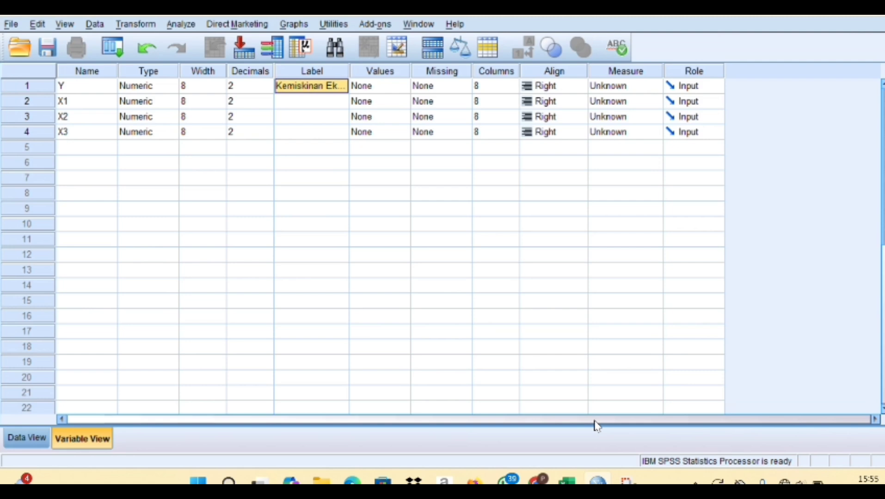
left_click_drag(349, 69, 391, 71)
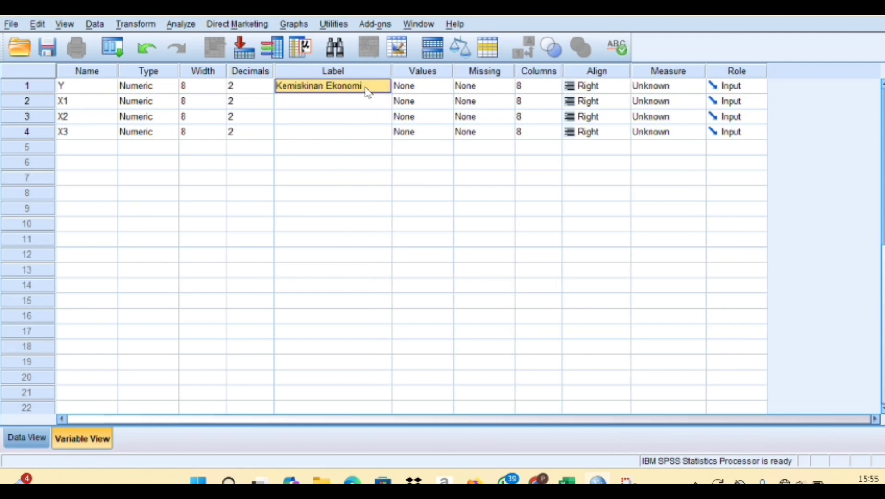
double_click(365, 87)
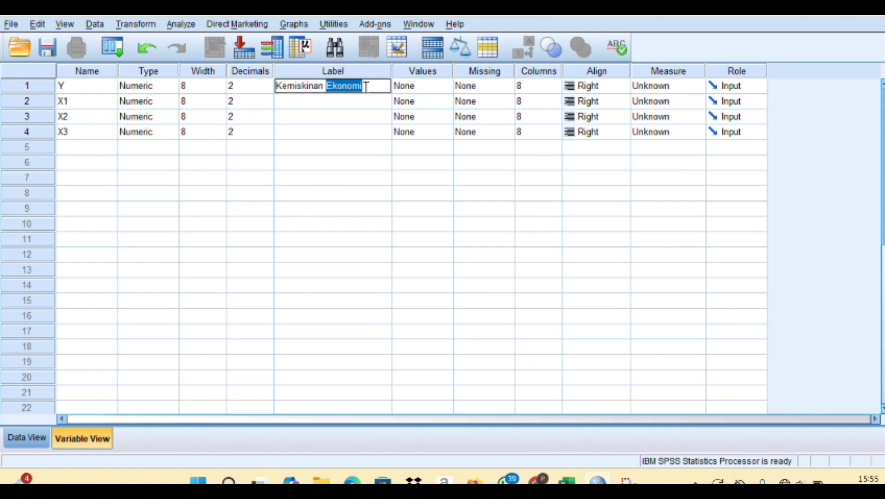
left_click(366, 87)
key("Caps_Lock")
type("S")
key("Caps_Lock")
type("ulaw")
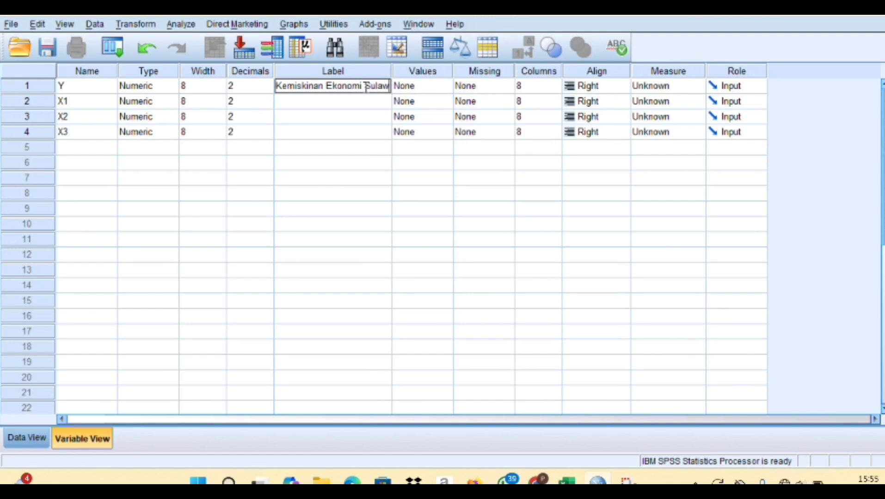
type("esi")
key("Caps_Lock")
type("T")
key("Caps_Lock")
type("eng")
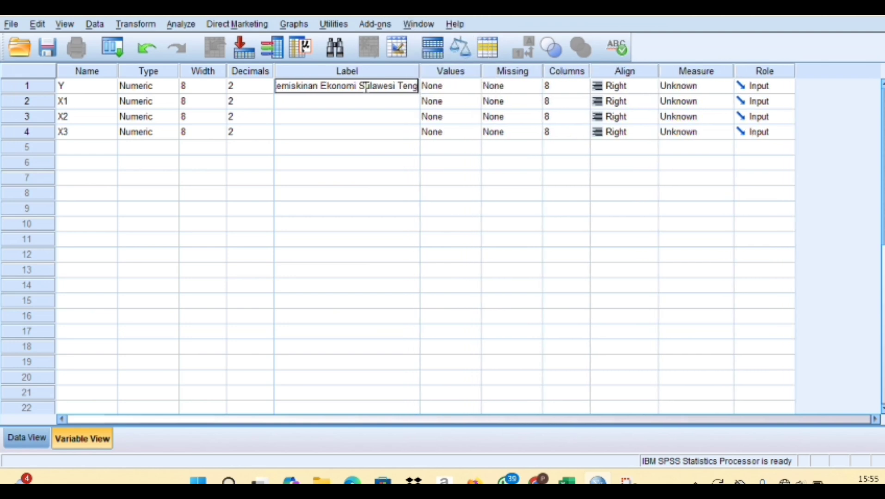
type("ah")
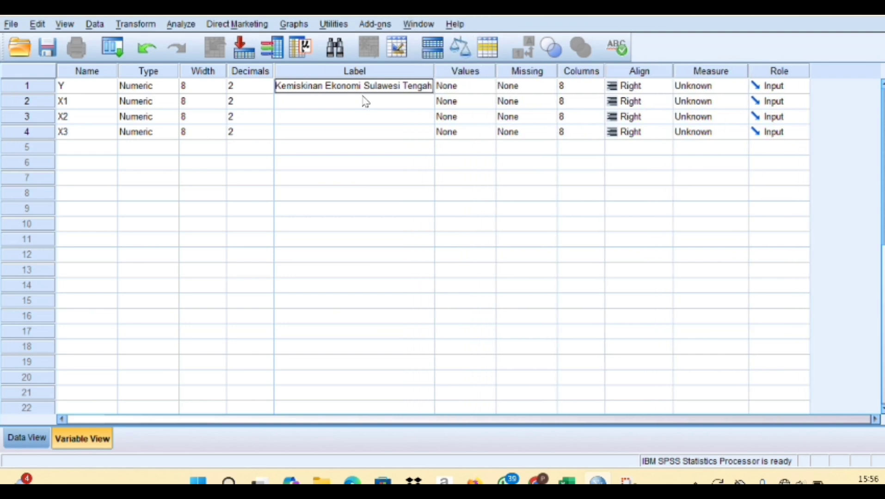
Label variable X1 as "Tingkat Pengangguran Terbuka Sulawesi Tengah"
left_click(334, 106)
left_click(333, 104)
key("Caps_Lock")
type("T")
key("Caps_Lock")
type("ingka")
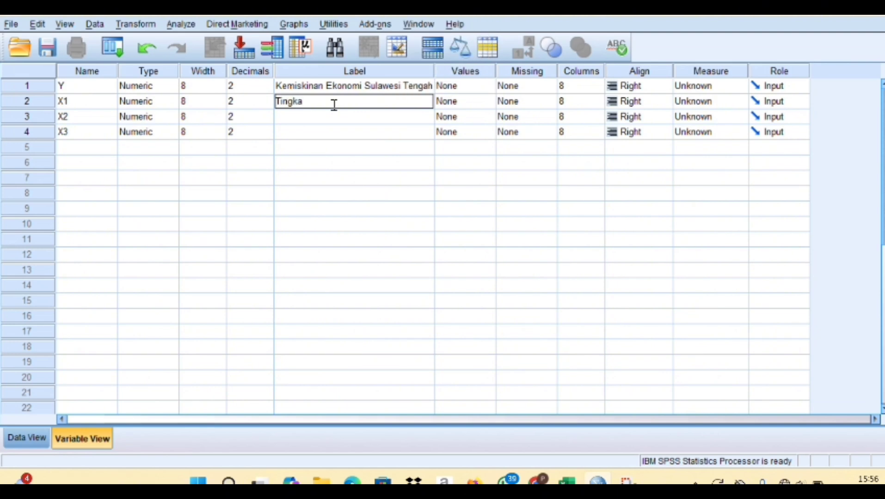
type("t")
key("Caps_Lock")
type("P")
key("Caps_Lock")
type("e")
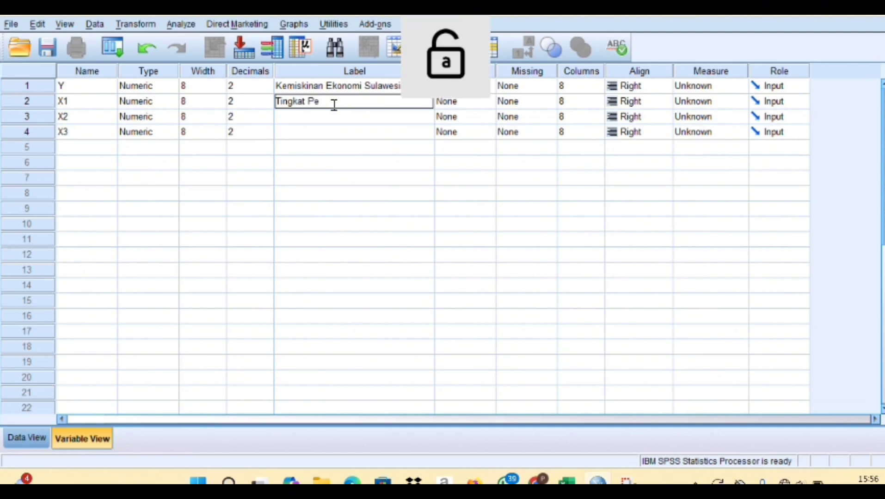
type("nganggu")
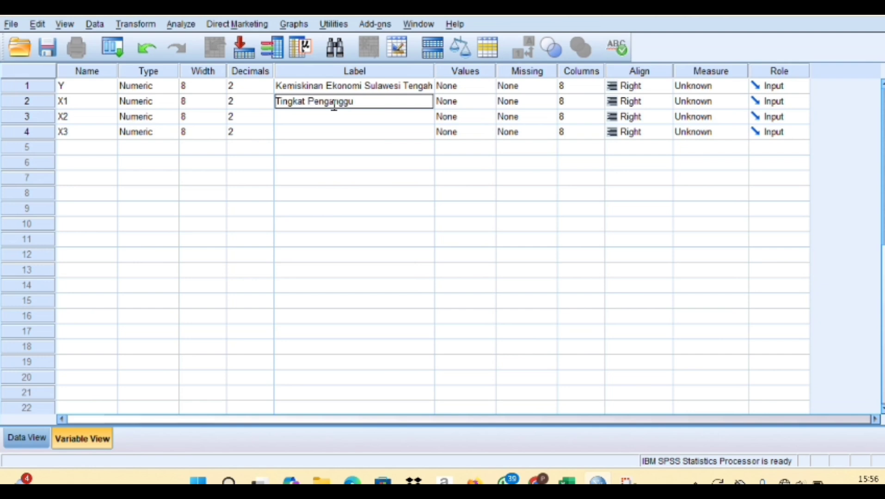
type("ran")
key("Caps_Lock")
type("T")
key("Caps_Lock")
type("erb")
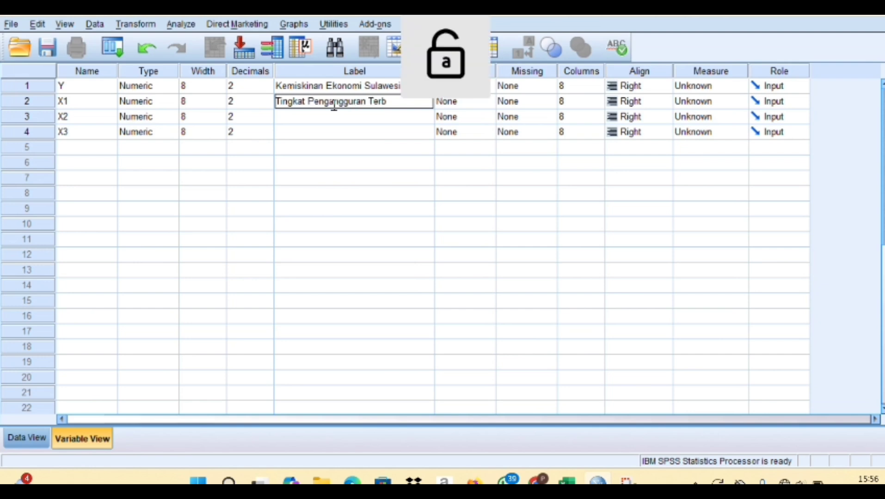
type("uka")
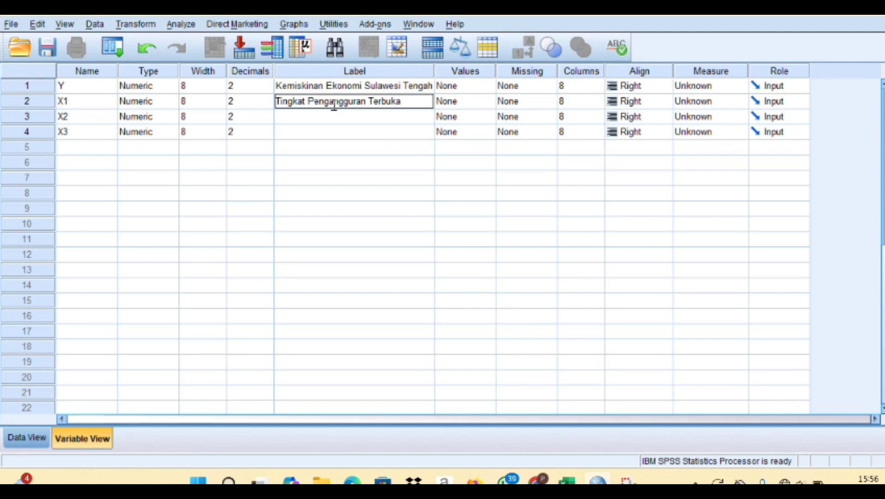
key("Caps_Lock")
type("S")
key("Caps_Lock")
type("u")
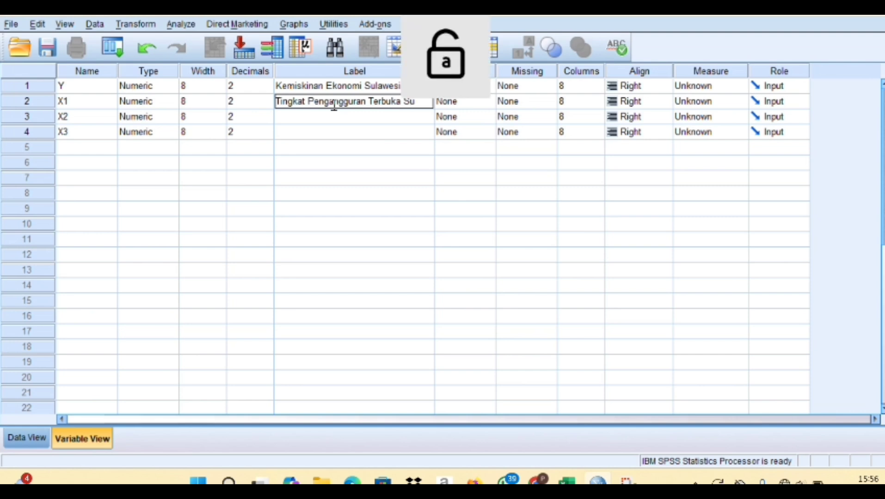
type("lawesi")
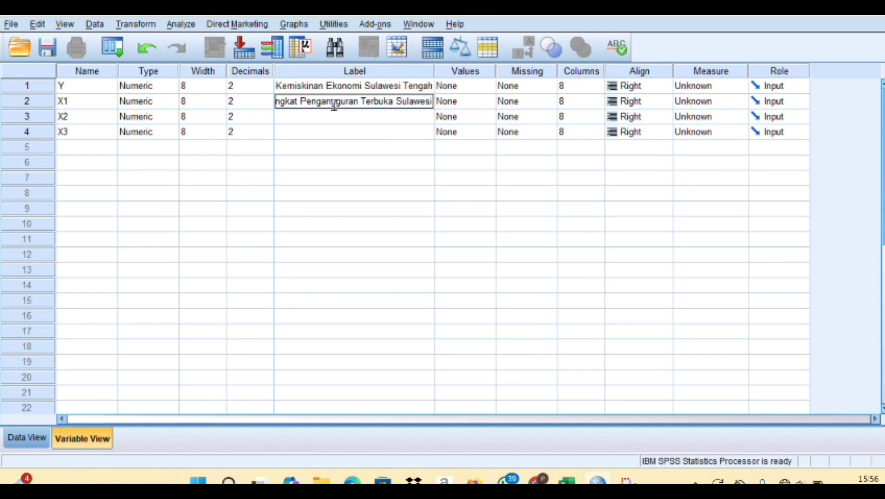
key("Caps_Lock")
type("T")
key("Caps_Lock")
type("en")
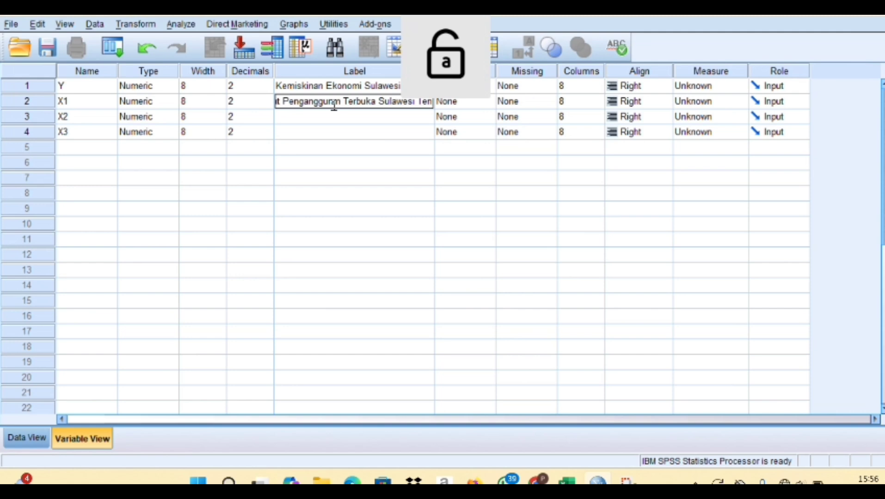
type("gah")
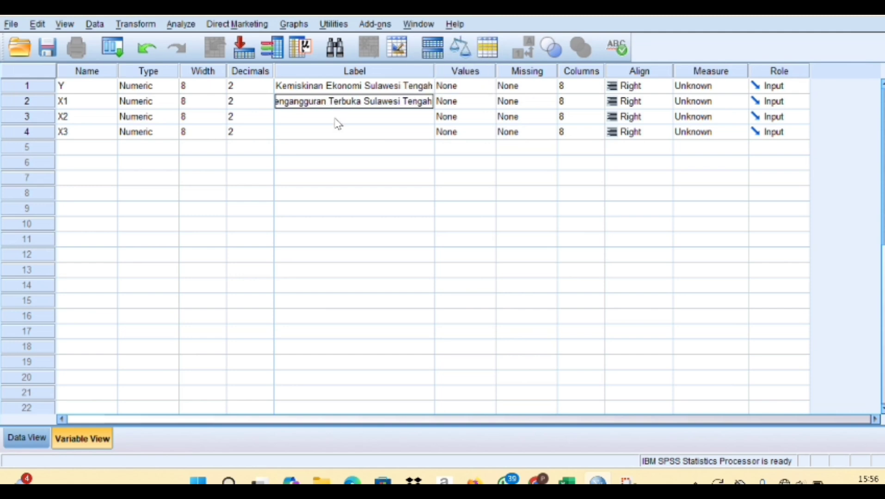
Label variable X2 as "Inflasi Sulawesi Tengah"
left_click(338, 123)
left_click(337, 118)
key("Caps_Lock")
type("I")
key("Caps_Lock")
type("nflasi")
key("Caps_Lock")
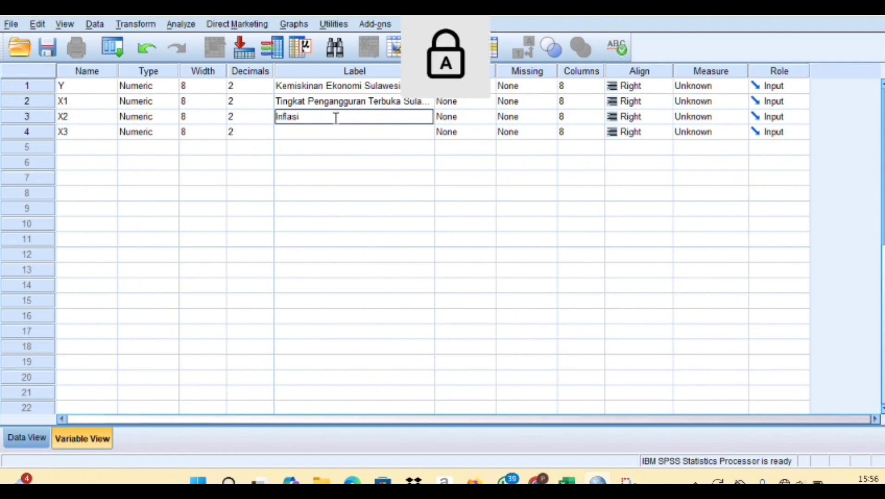
type("S")
key("Caps_Lock")
type("u")
type("l")
key("Caps_Lock")
key("Caps_Lock")
type("awesi")
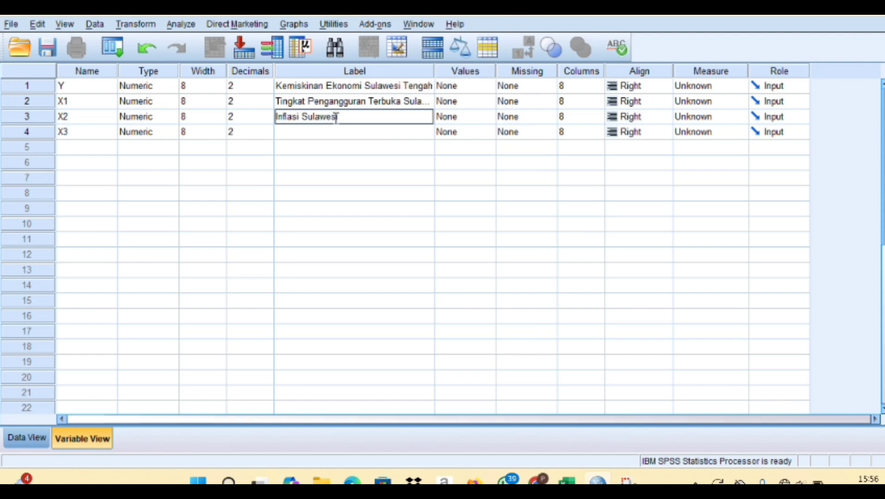
key("Caps_Lock")
type("T")
key("Caps_Lock")
type("en")
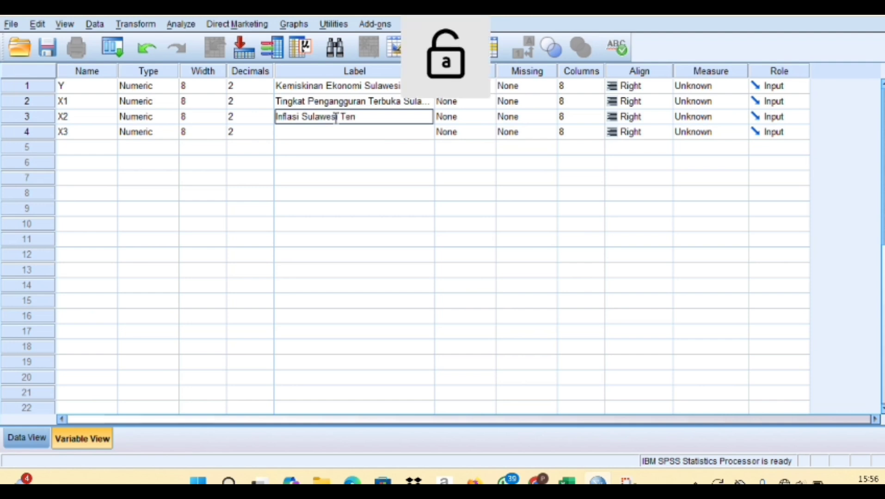
type("gah")
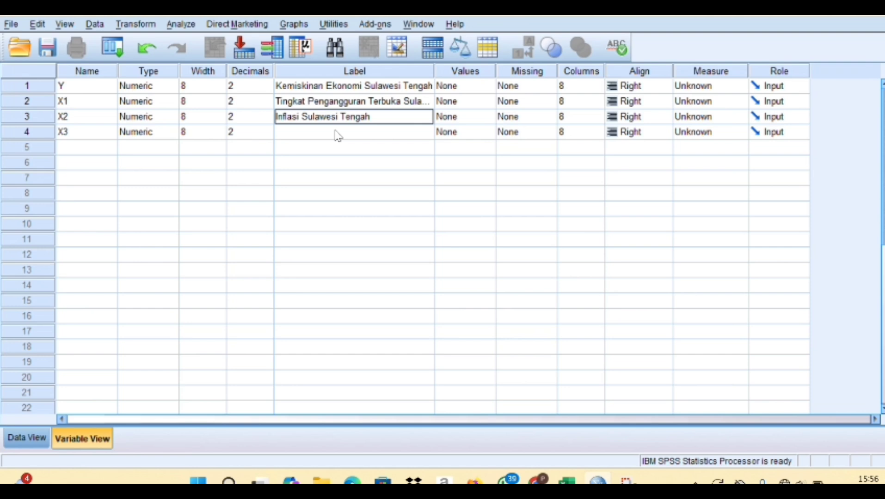
Label variable X3 as "Pertumbuhan Ekonomi Sulawesi Tengah"
left_click(330, 131)
key("Caps_Lock")
type("P")
key("Caps_Lock")
type("ertumbuhs")
key("BackSpace")
type("a")
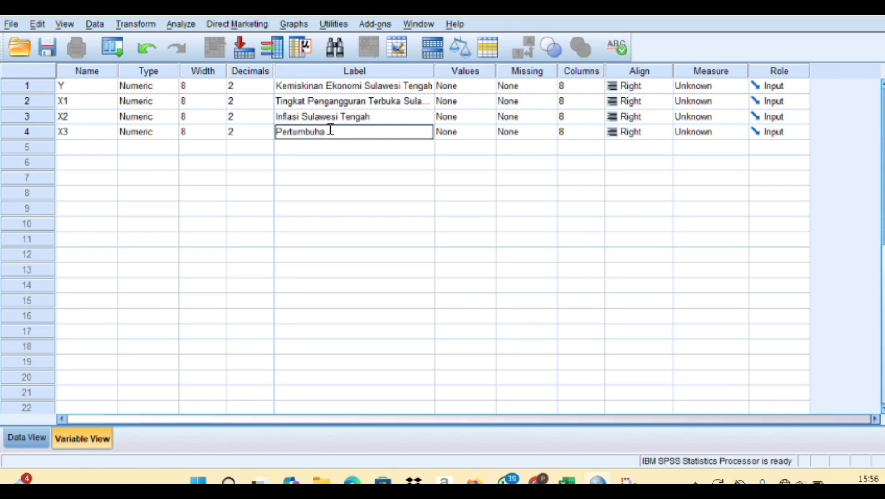
type("n")
key("Caps_Lock")
type("E")
key("Caps_Lock")
type("konomi")
key("Caps_Lock")
type("S")
key("Caps_Lock")
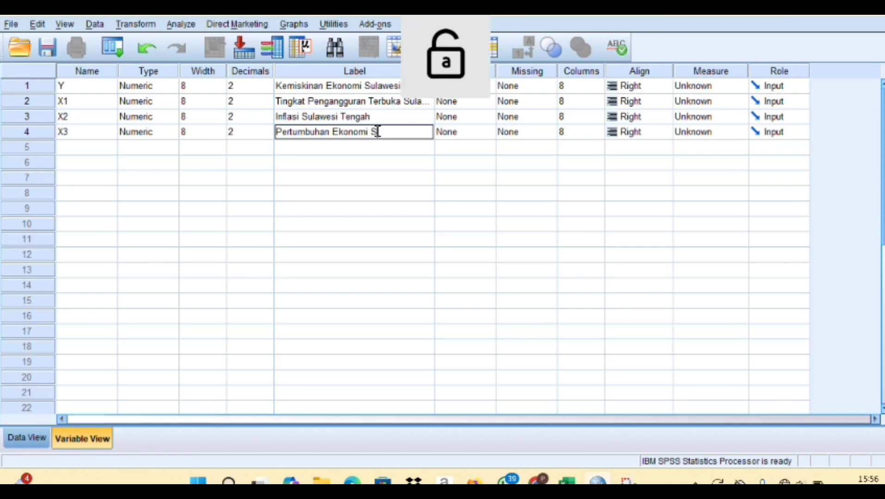
type("ulaw")
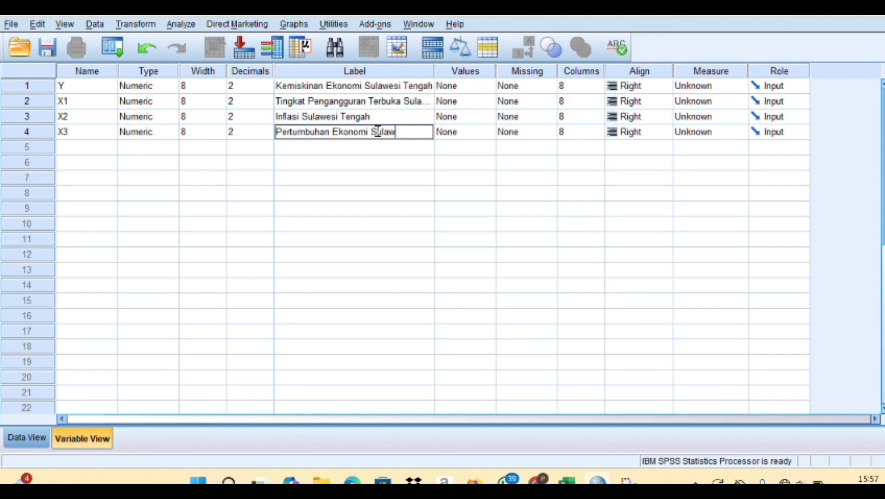
type("esi")
key("Caps_Lock")
type("T")
key("Caps_Lock")
type("e")
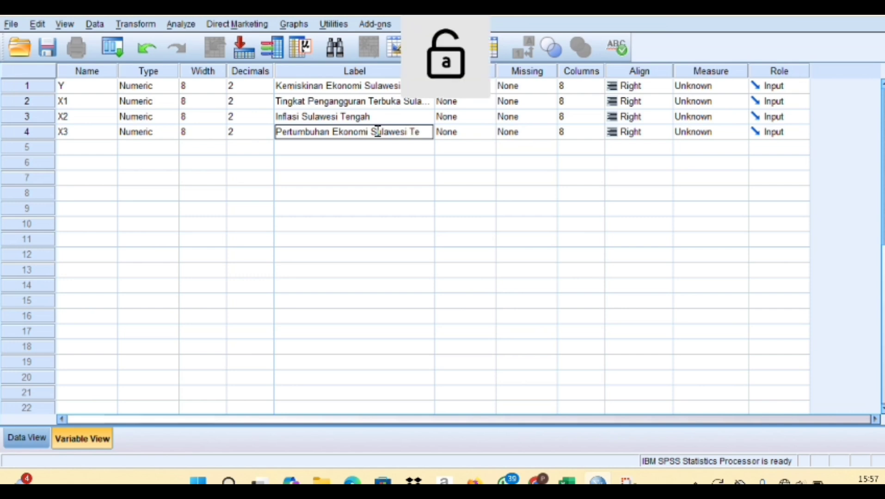
type("ngah")
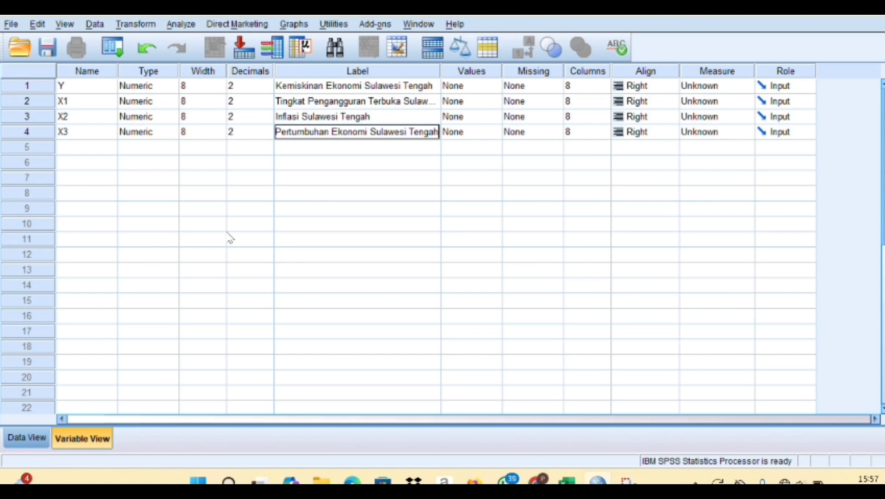
Select the first data cell of variable Y, then switch to the Excel workbook and copy the 2010–2023 values in B9:E22
left_click(20, 446)
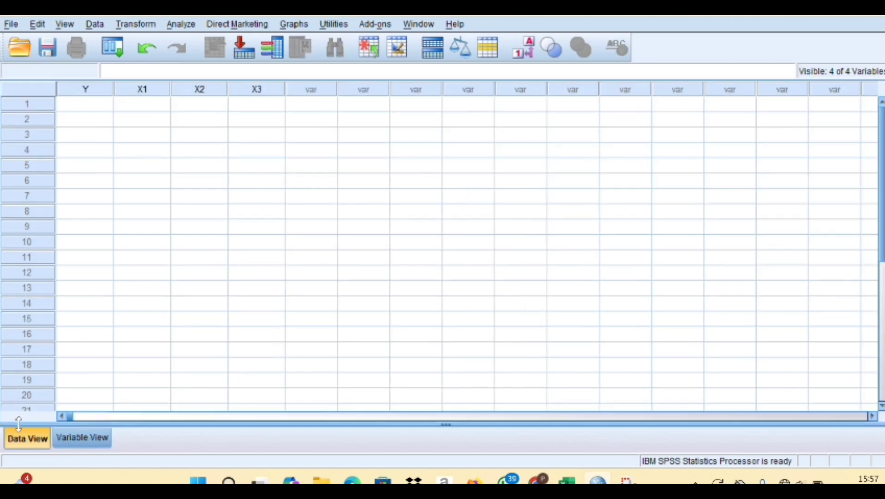
left_click(94, 109)
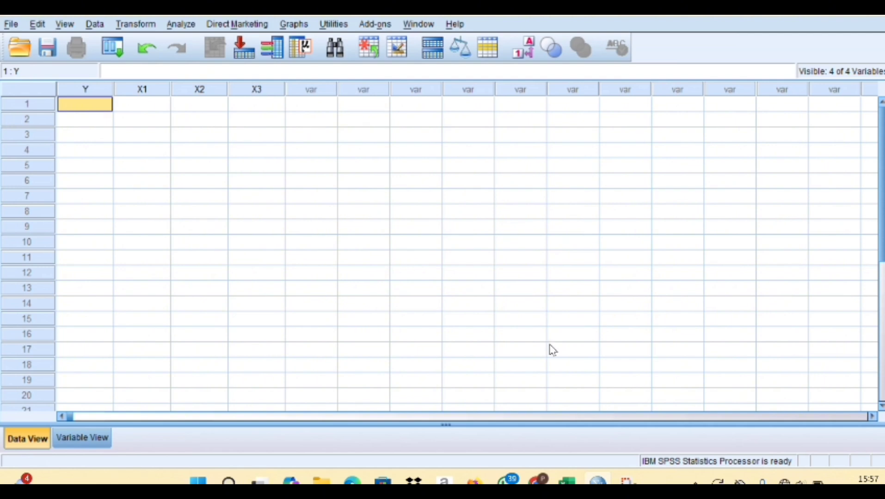
mouse_move(567, 481)
left_click(563, 431)
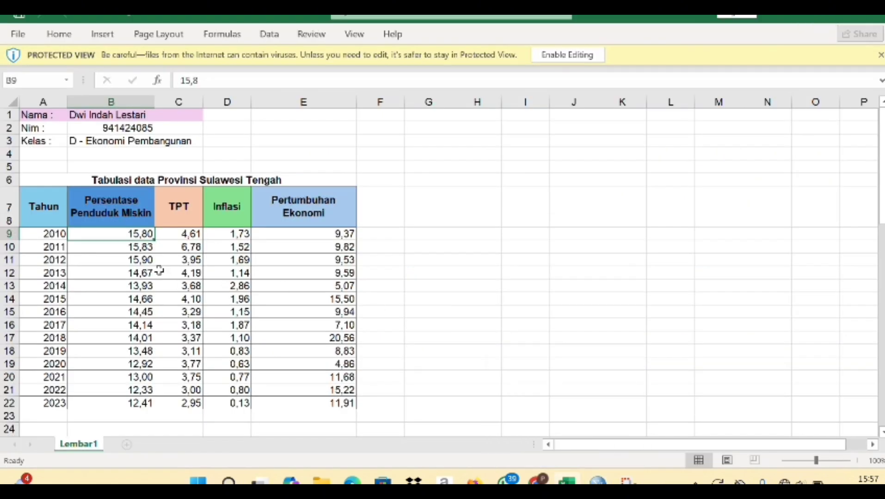
left_click_drag(126, 235, 336, 400)
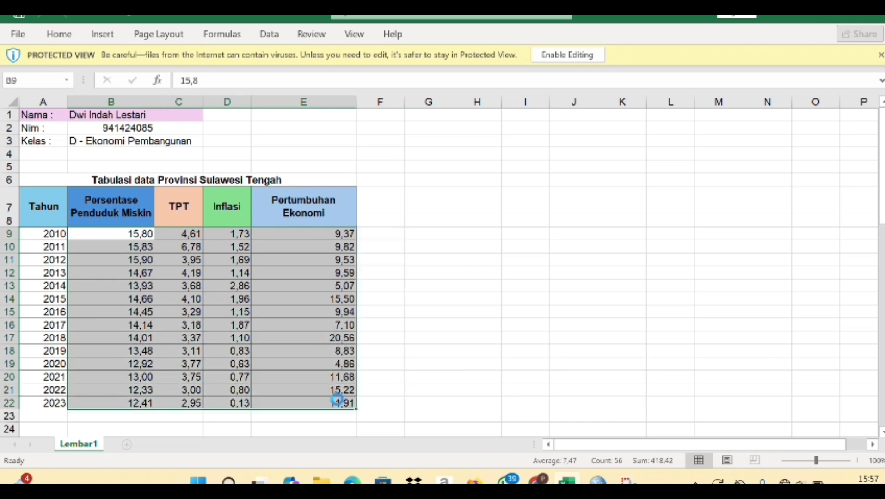
key("ctrl+c")
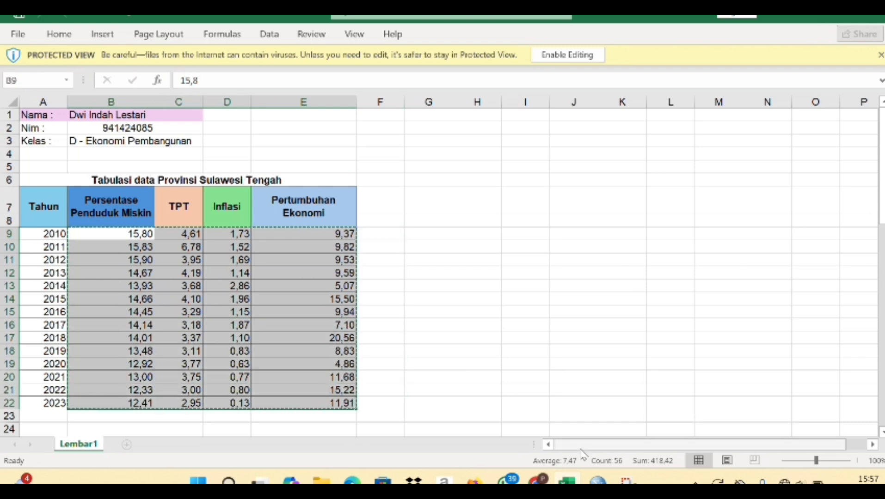
Switch back to SPSS and paste the copied values into Y, X1, X2 and X3 starting at row 1
mouse_move(598, 481)
left_click(601, 446)
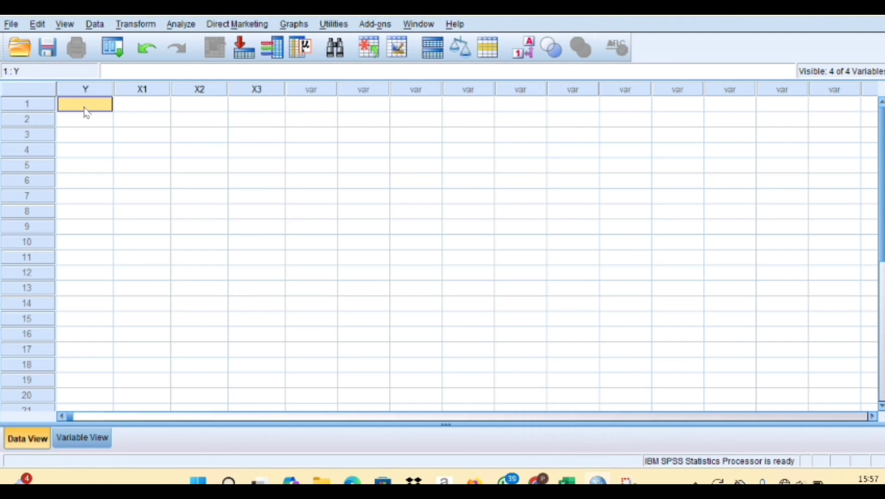
key("ctrl+v")
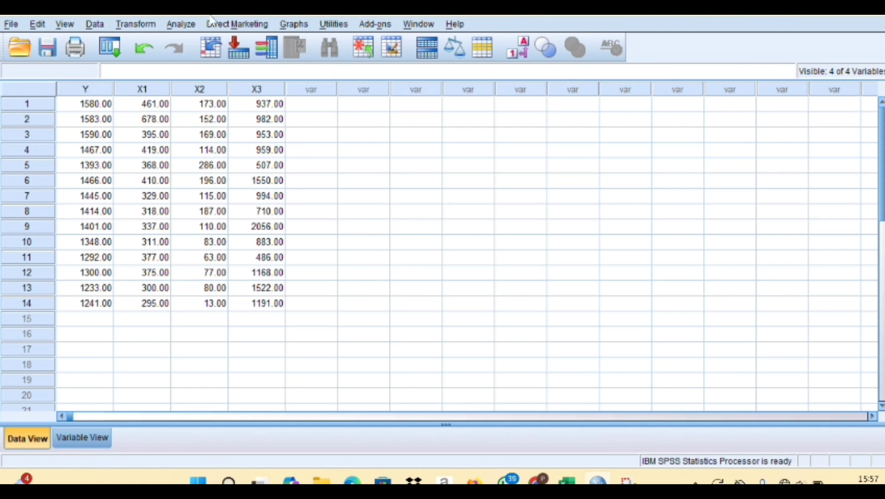
Start a linear regression and set Kemiskinan Ekonomi Sulawesi Tengah (Y) as the dependent variable
left_click(186, 25)
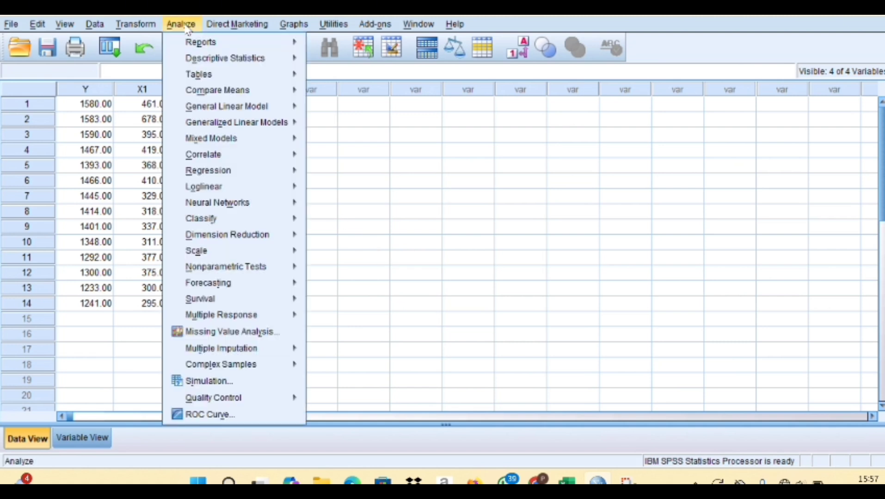
mouse_move(244, 177)
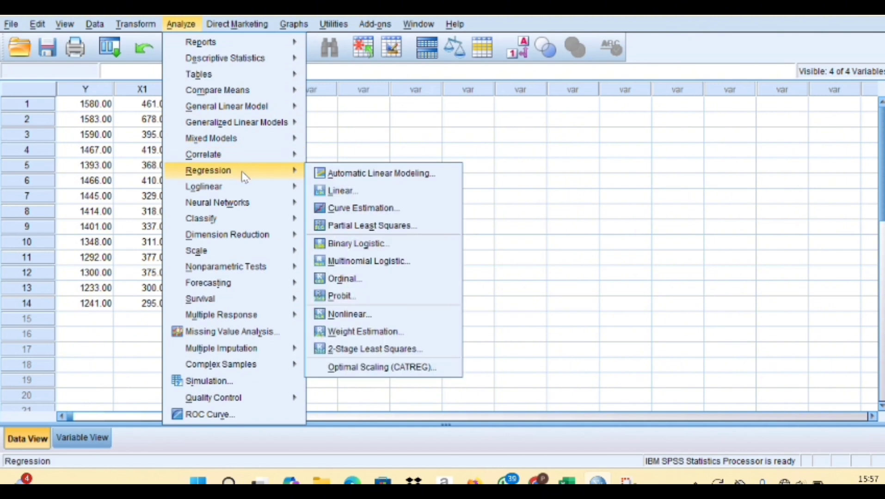
left_click(355, 193)
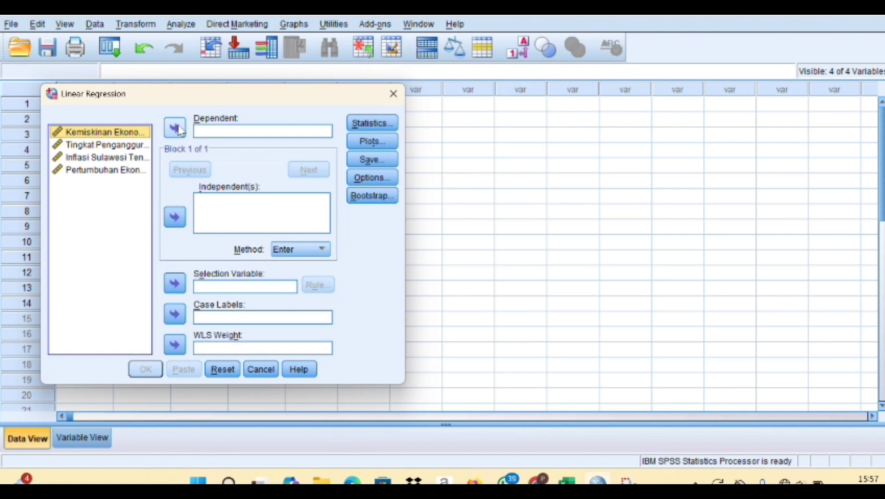
left_click(179, 131)
Add the unemployment, inflation and economic growth variables (X1, X2, X3) together as the regression's independent variables
left_click(124, 134)
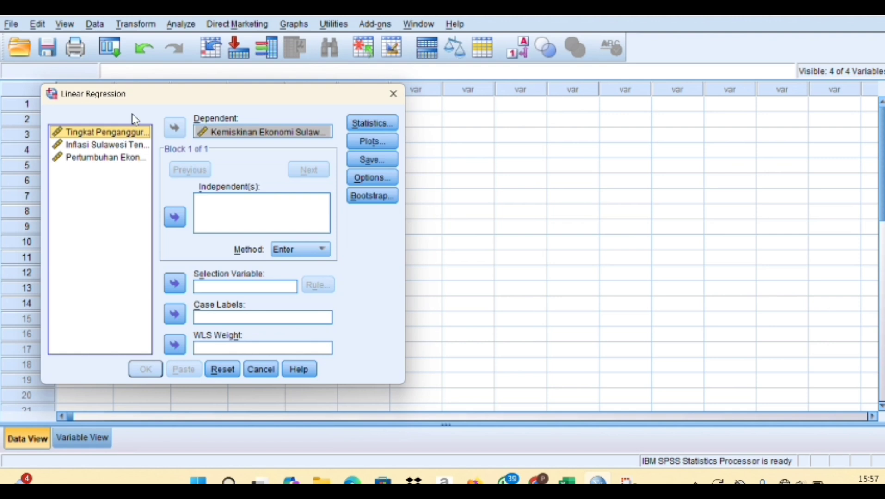
key("shift+Down")
key("shift+Down")
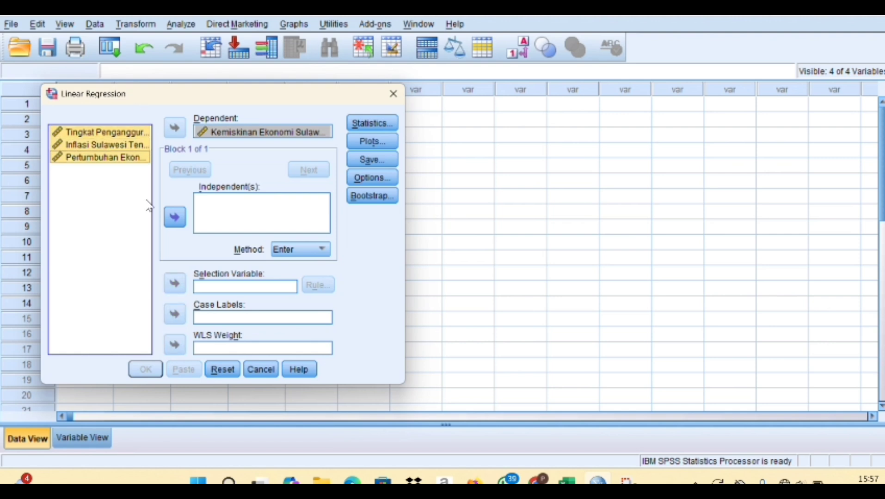
left_click(169, 219)
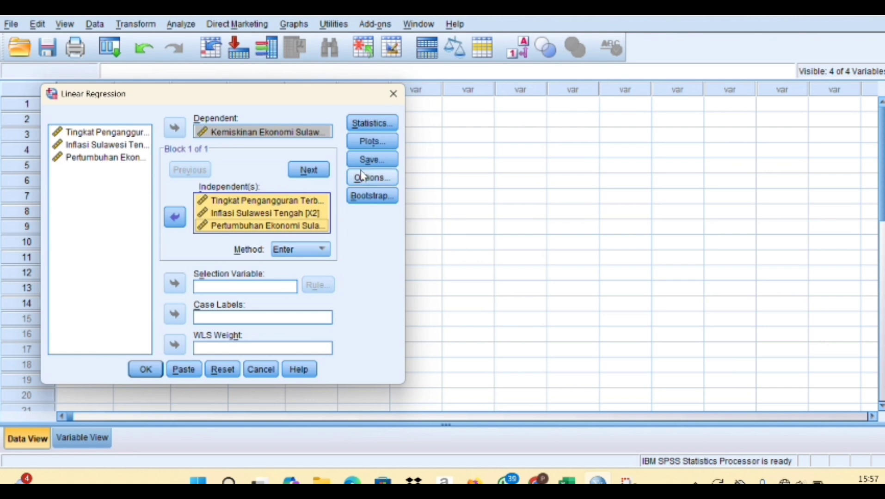
Enable the Durbin-Watson residual statistic for the regression and run the analysis
left_click(375, 124)
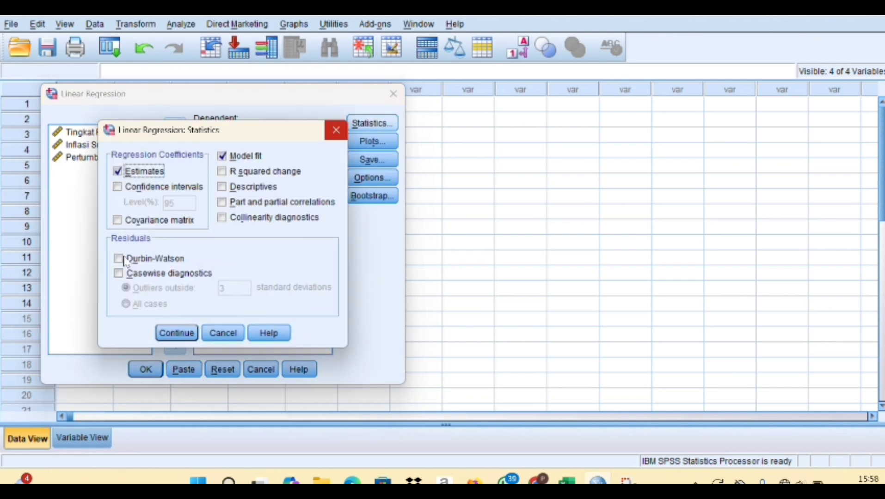
left_click(119, 260)
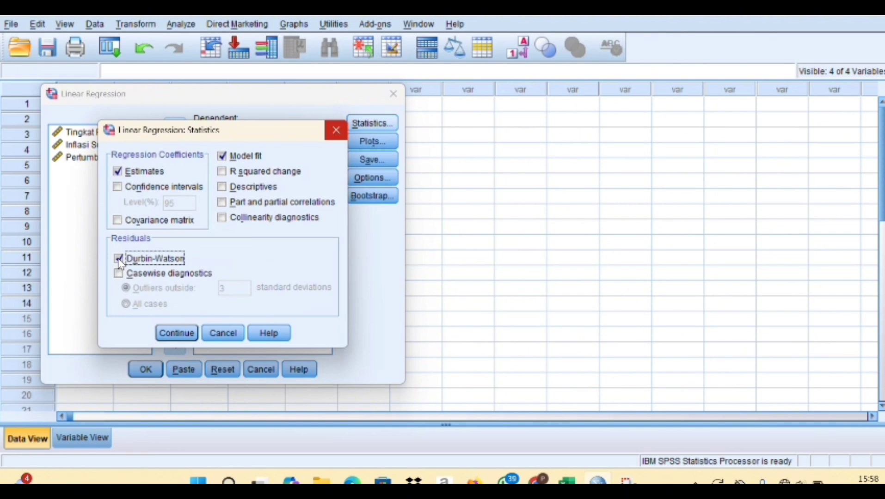
left_click(178, 333)
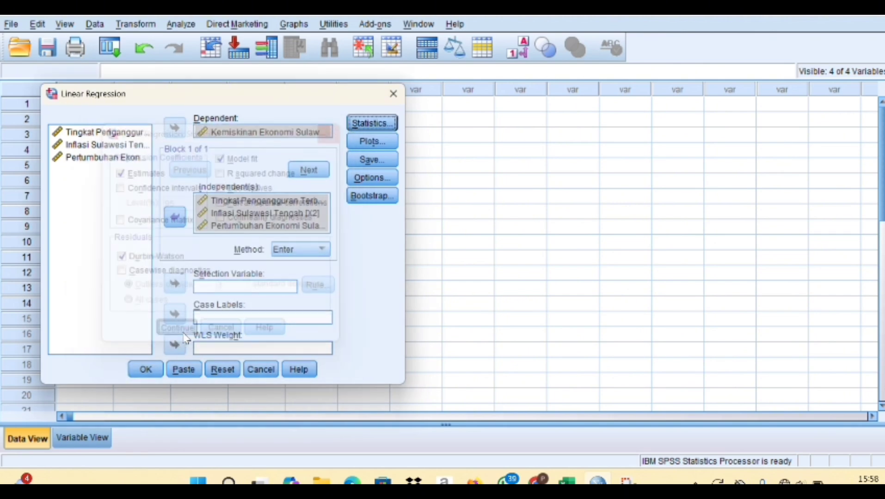
left_click(143, 369)
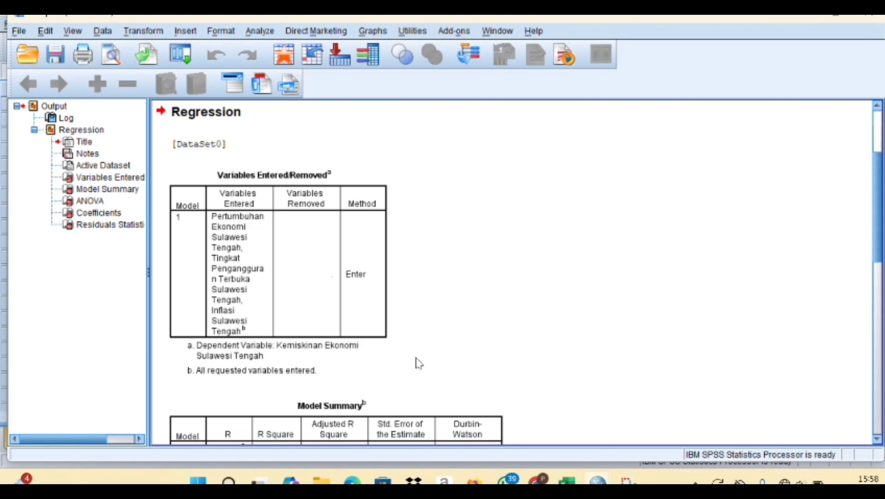
Examine the regression output from the command log through the Variables Entered/Removed, Model Summary and ANOVA tables
scroll(456, 315, "up", 1)
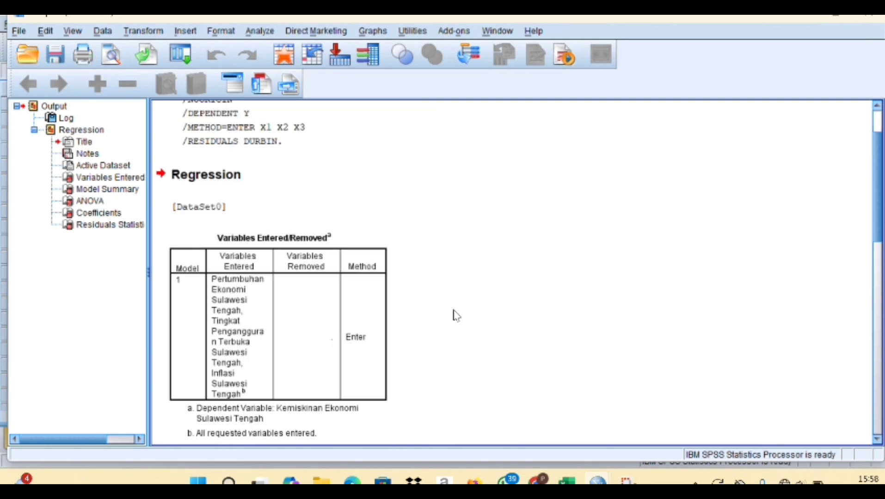
scroll(456, 316, "up", 1)
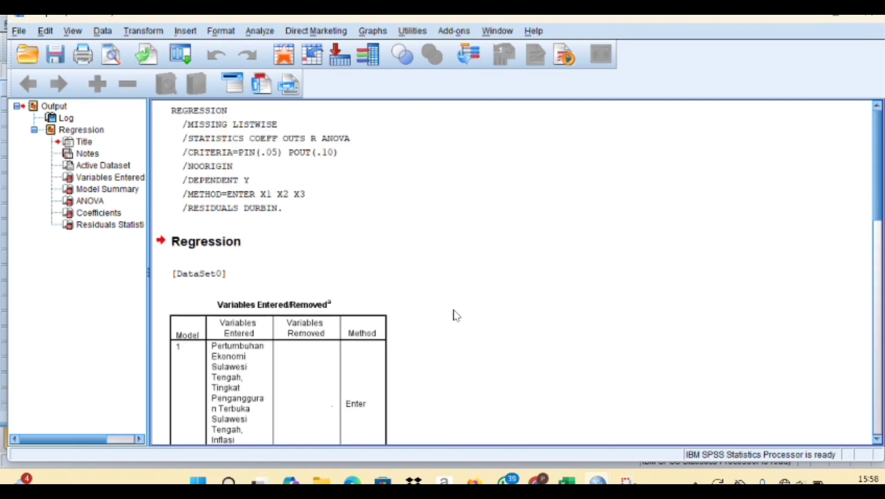
scroll(456, 316, "down", 3)
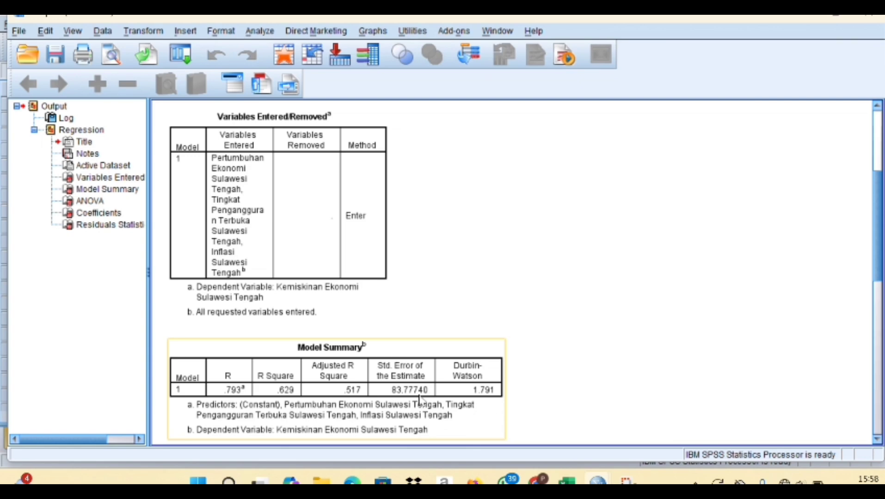
scroll(450, 424, "down", 3)
scroll(451, 428, "down", 2)
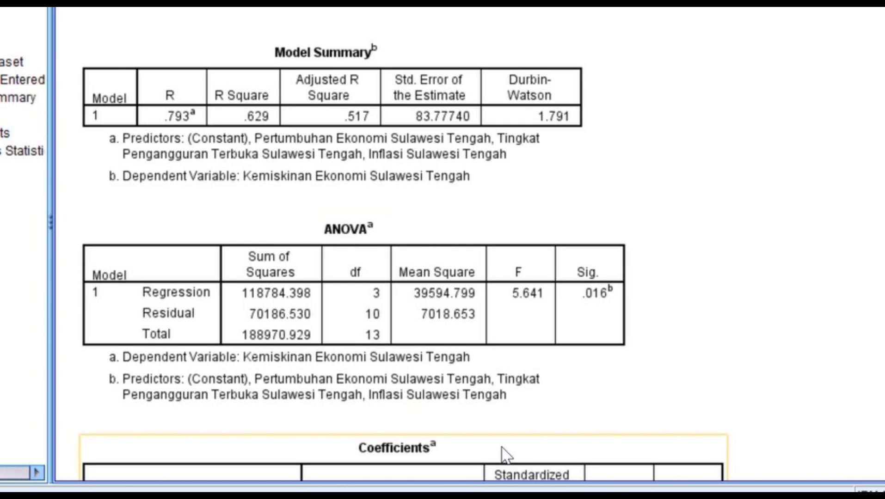